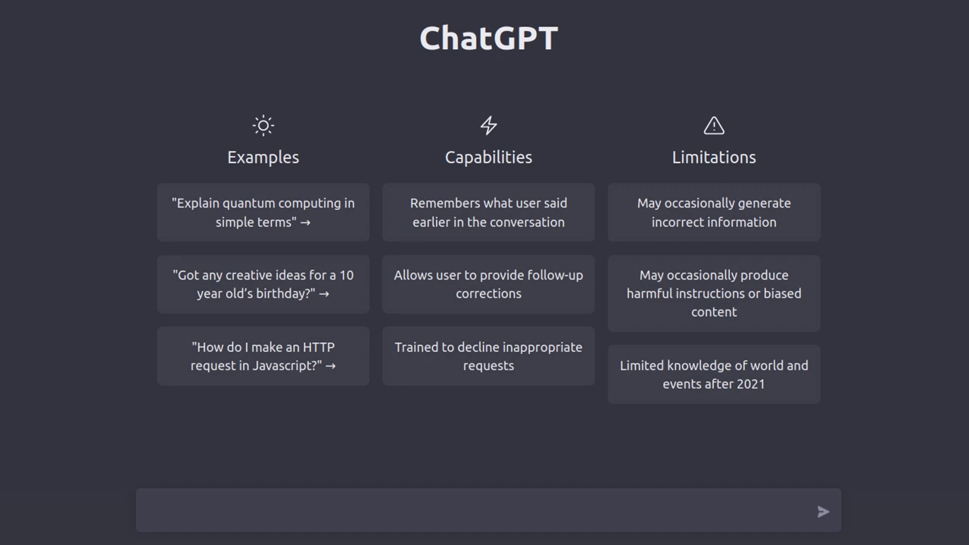
Ask ChatGPT 'Can you teach me…' about building a robot from scratch.
type("Can you teach me to build a robot from scratch?")
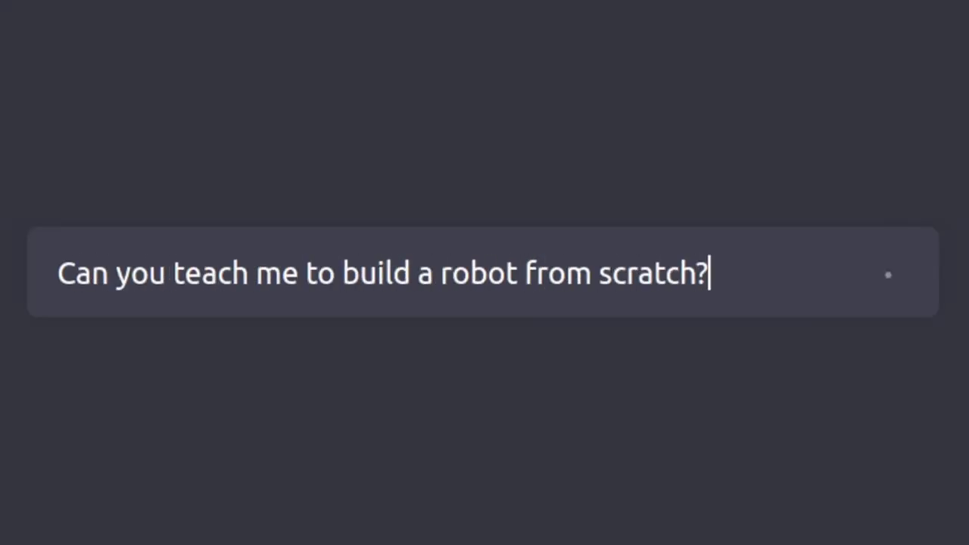
key("Return")
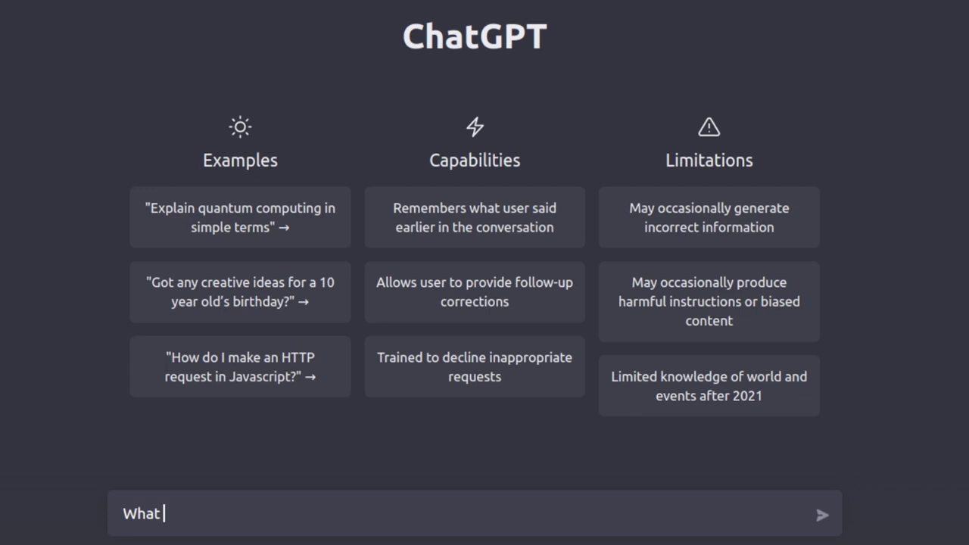
Ask about the Arduino, then request an LED blink program for pin 13 with 1000 ms delays.
type(" Arduino?")
key("Return")
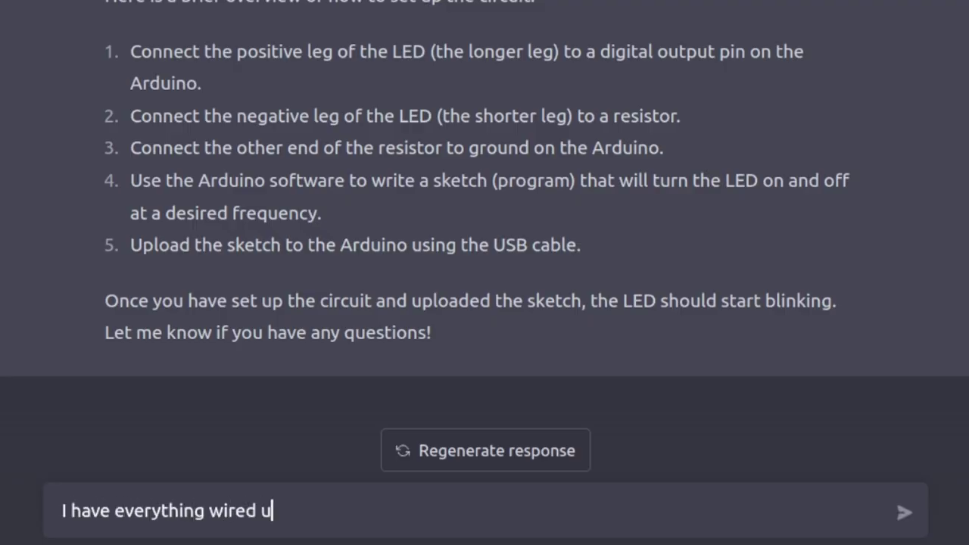
type("or me?")
key("Return")
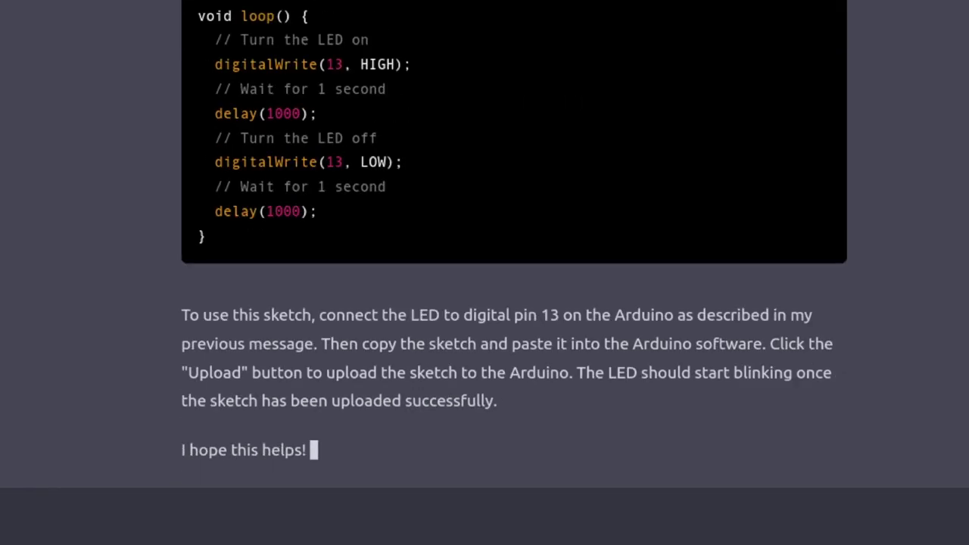
scroll(663, 238, "up", 3)
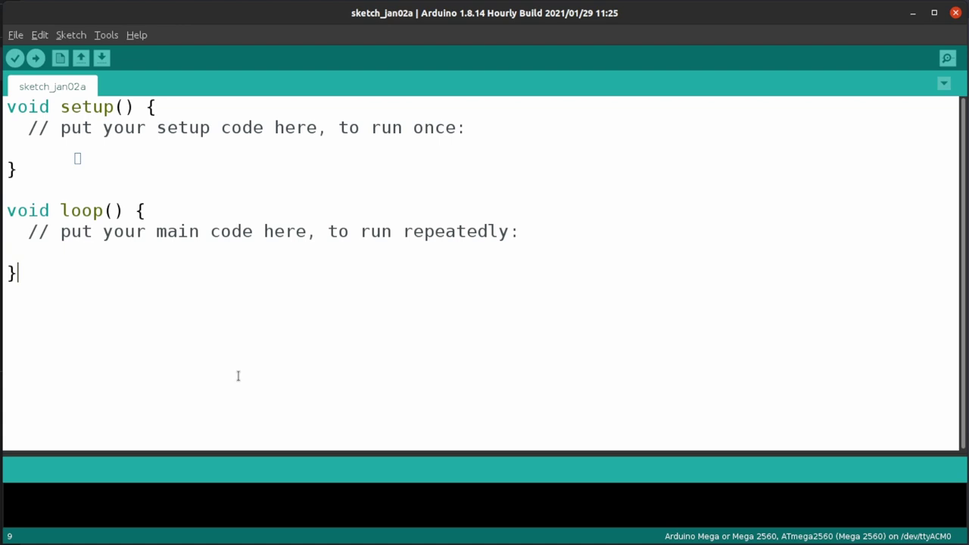
Replace all of the template code in sketch_jan02a with the copied LED blink sketch.
key("ctrl+a")
right_click(142, 127)
left_click(169, 207)
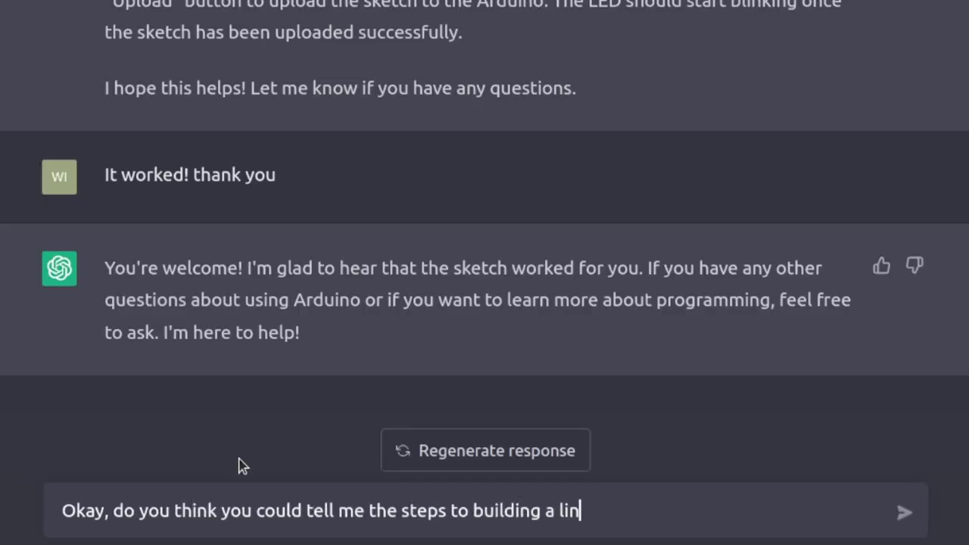
Ask how to build a line-following robot with an Arduino, then copy 'L293D' from the reply.
type("rduino?")
key("Return")
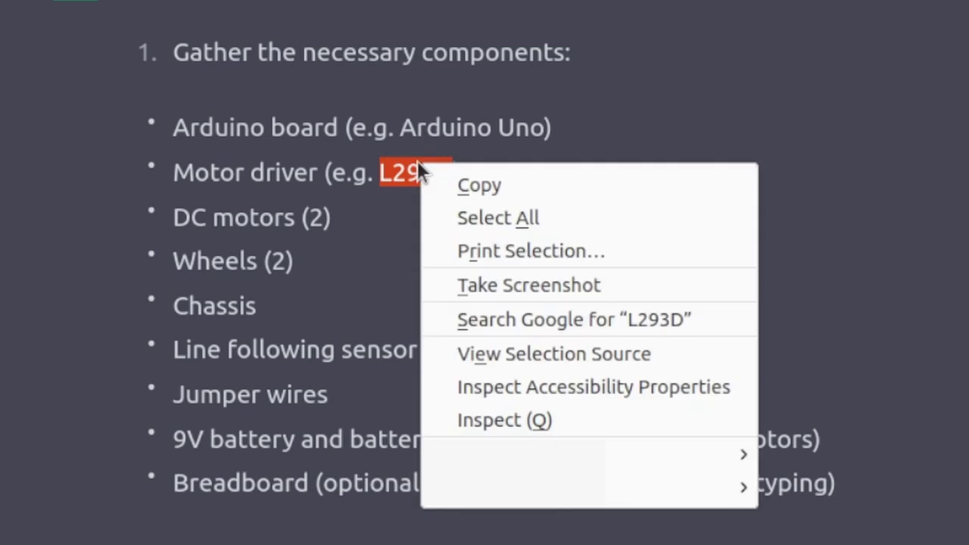
left_click(431, 179)
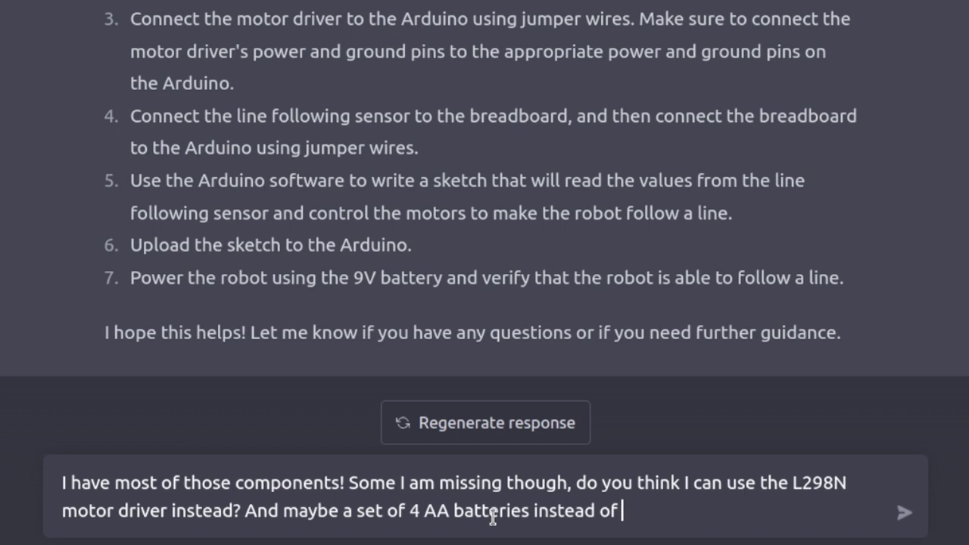
Ask whether an L298N driver and four AA batteries can replace the suggested parts.
type("?")
key("Return")
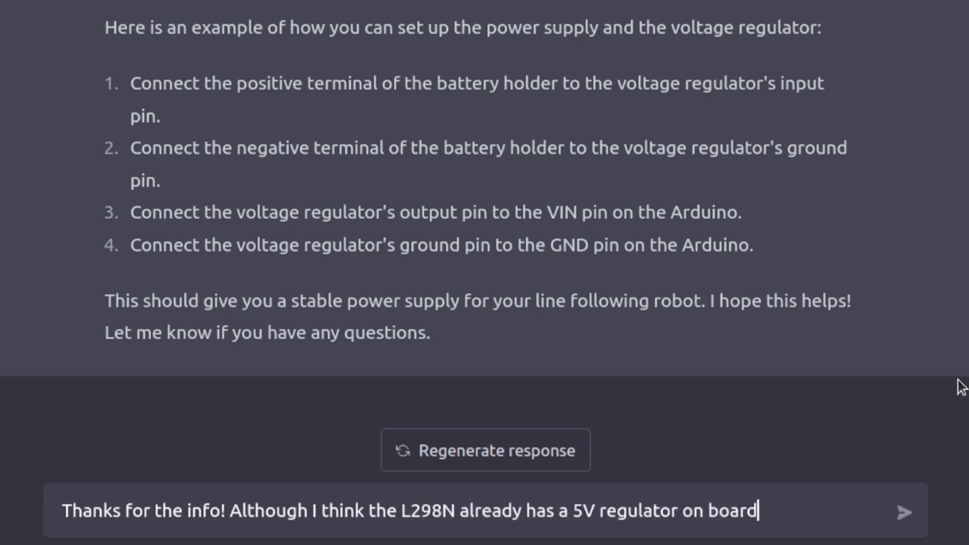
Point out that the L298N's onboard 5V regulator can power the Arduino.
key("Return")
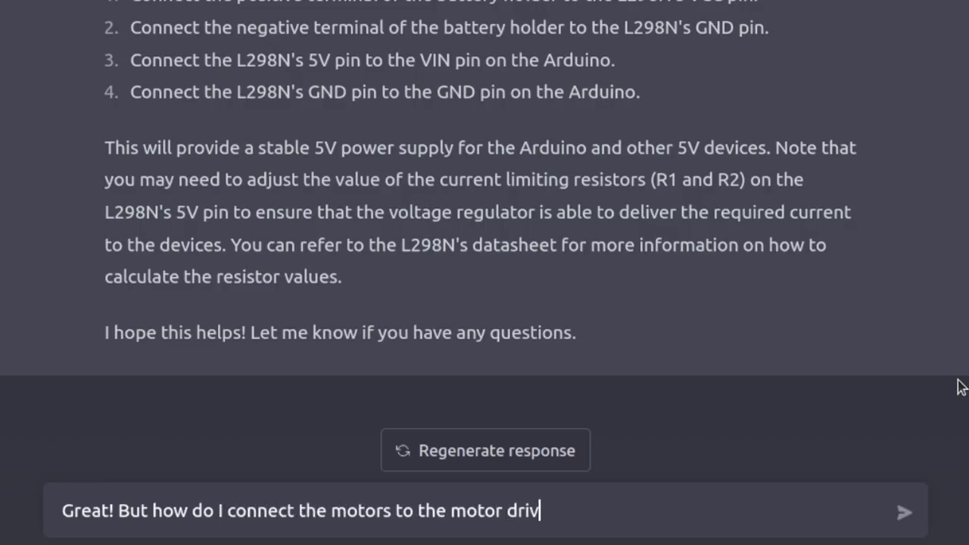
Ask how to connect the motors, then correct points 2 and 4: use OUT1/OUT2 and IN2 on a digital pin.
type("er?")
key("Return")
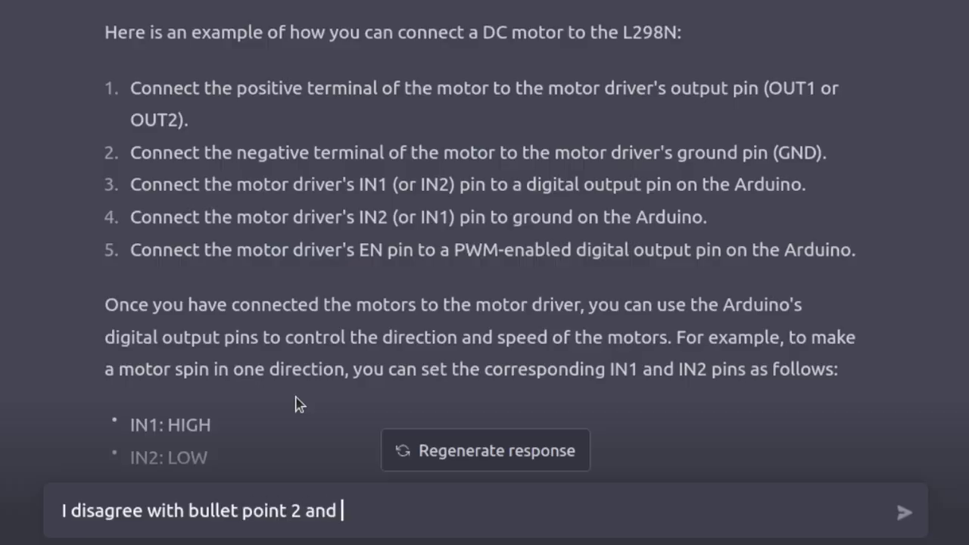
type("4. Wouldn't it make more sense to connect one motor terminal to OUT1 and the other motor terminal to OUT2 instead of the GND? Otherwise the motor will only ev")
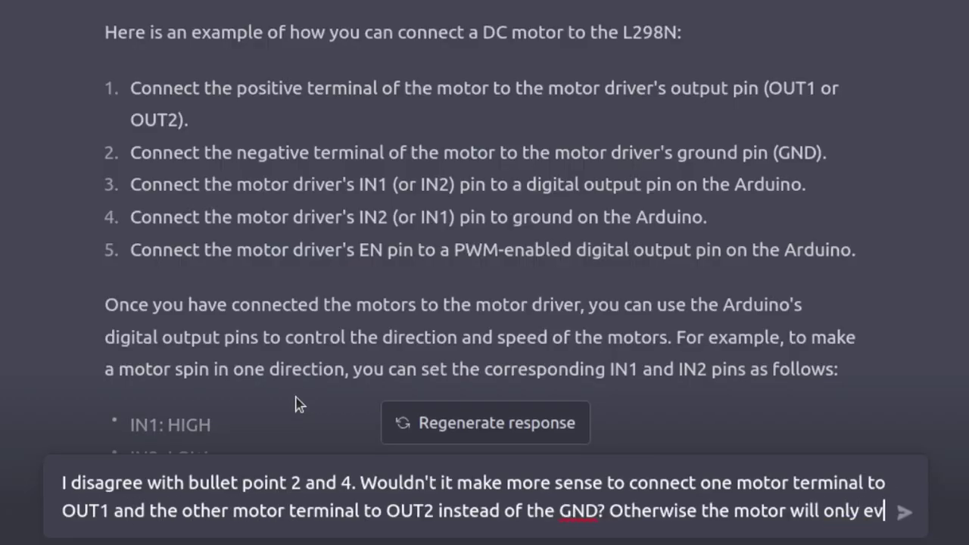
type("er spin in one direction?")
key("shift+Return")
key("shift+Return")
type("Similarly don't we can to connect IN2 to a digital output on the Arduino instead of ground so the motor can be given commands to spin in both directions?")
key("Return")
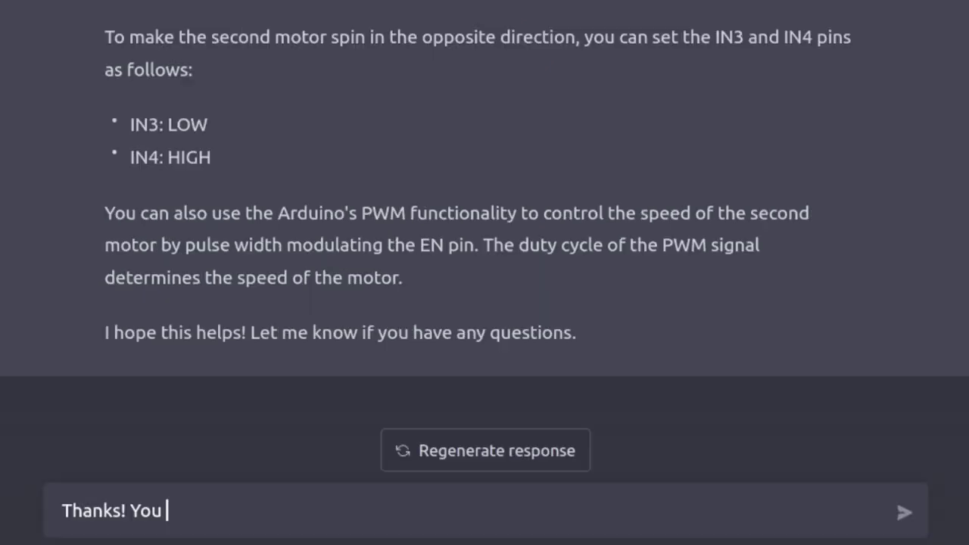
Ask which Uno pins support PWM, then start listing the L298N wiring ENA->5, IN1->6 for checking.
type("the EN pins to PWM pins on the Arduino. Can you tell me wha")
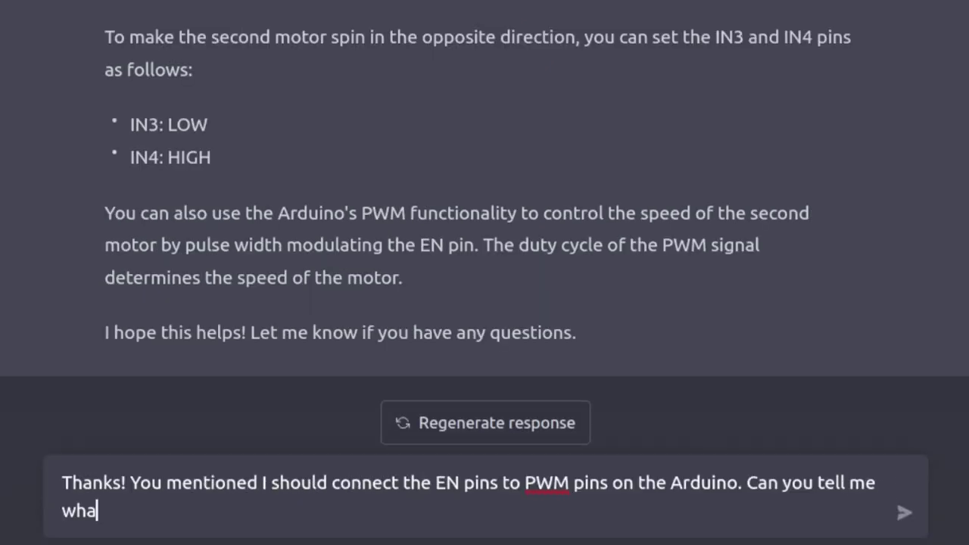
type("t pins on the arduino uno are PWM ones?")
key("Return")
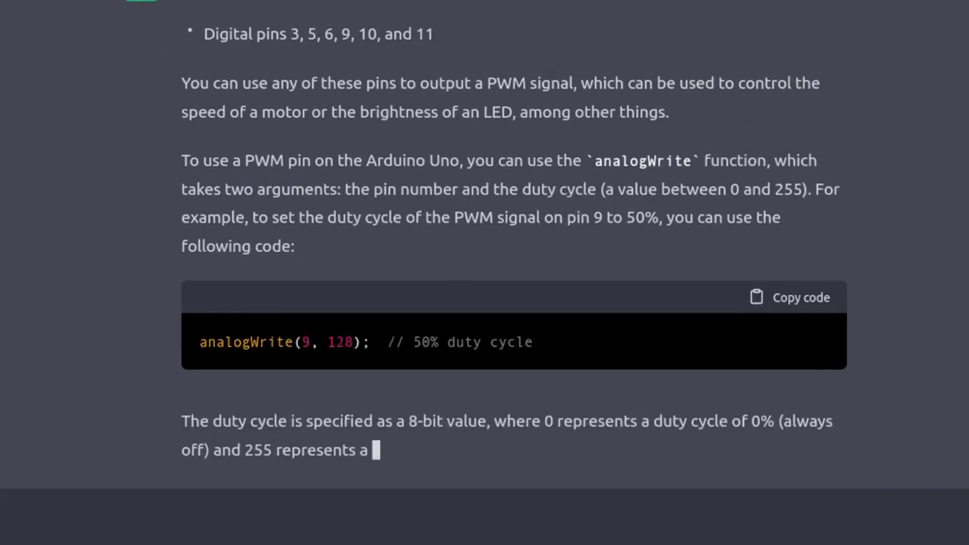
type("Thanks! can you confirm I have wired the L298N to ")
type("the Arduin")
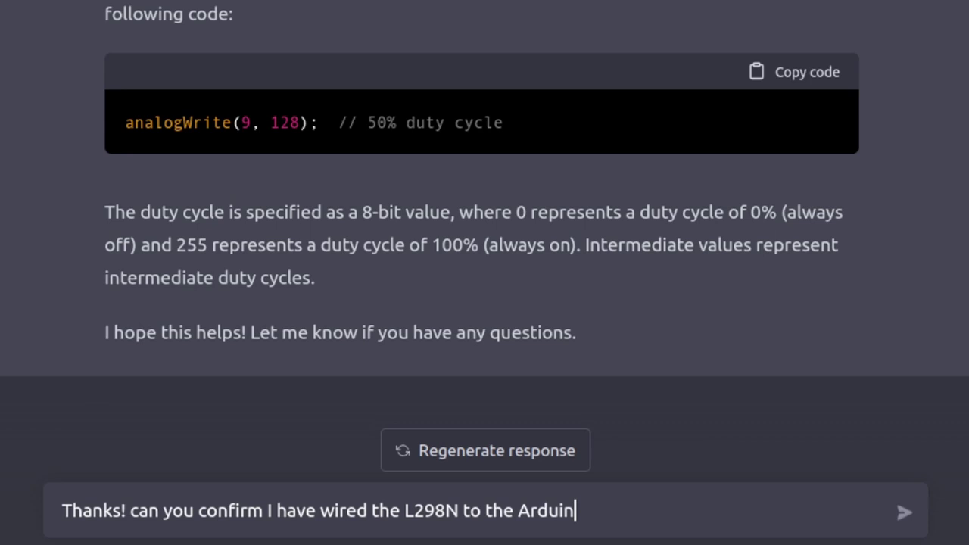
type("o Uno correctly? I have:  ENA -> 5 IN1  -> 6 IN2  -> 7 IN3  -> 8 ")
type("IN4  -> ")
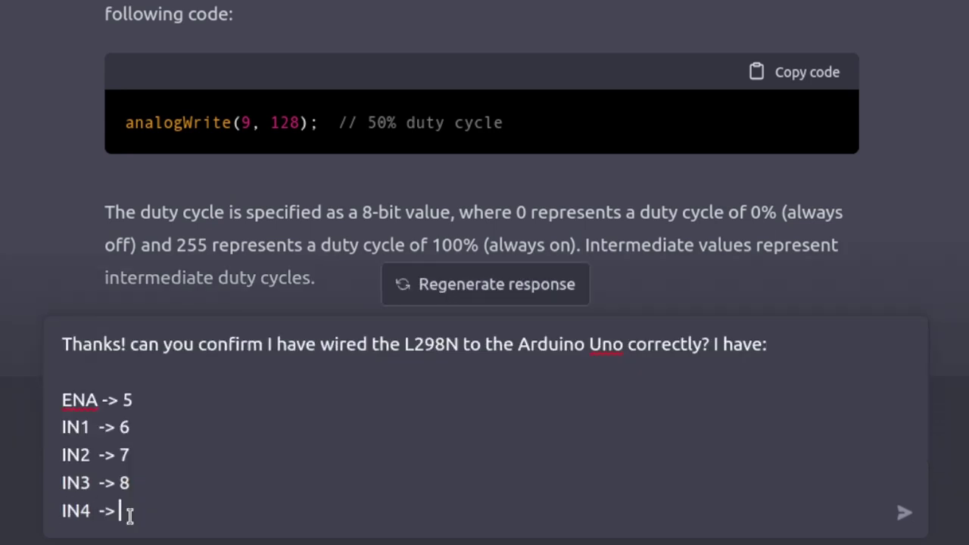
type("9")
key("shift+Return")
type("IN")
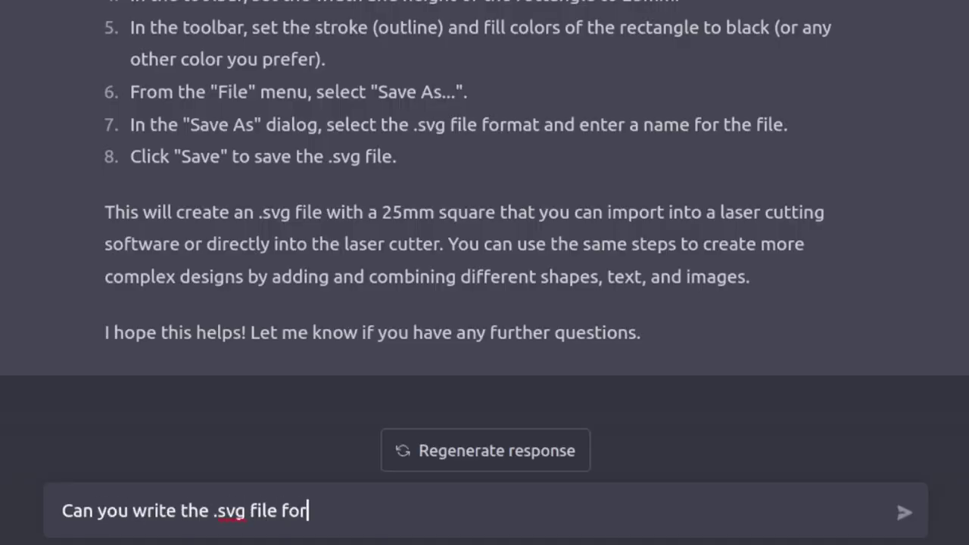
Ask ChatGPT to write the .svg file for the 25mm black square.
type("me?")
key("Return")
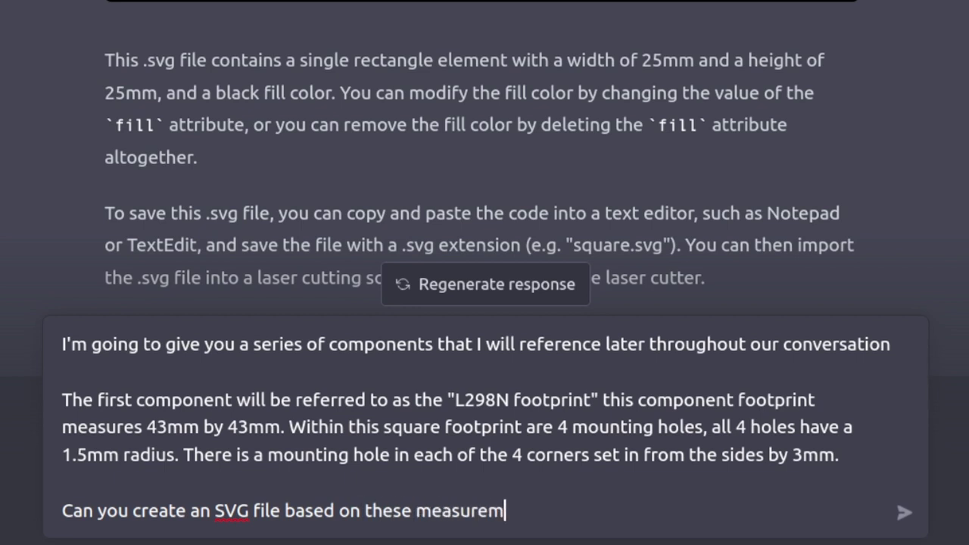
Describe the 43mm L298N footprint with four 1.5mm-radius corner holes and request its SVG.
type("?")
key("Return")
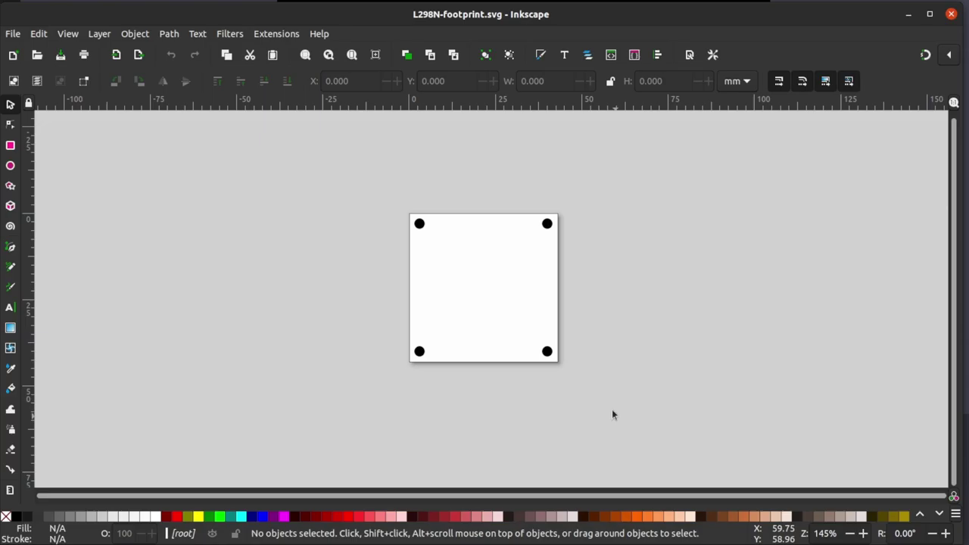
Give the four L298N corner holes no fill and a black outline, then deselect them.
left_click_drag(616, 418, 370, 178)
left_click(6, 517)
left_click(16, 517, "shift")
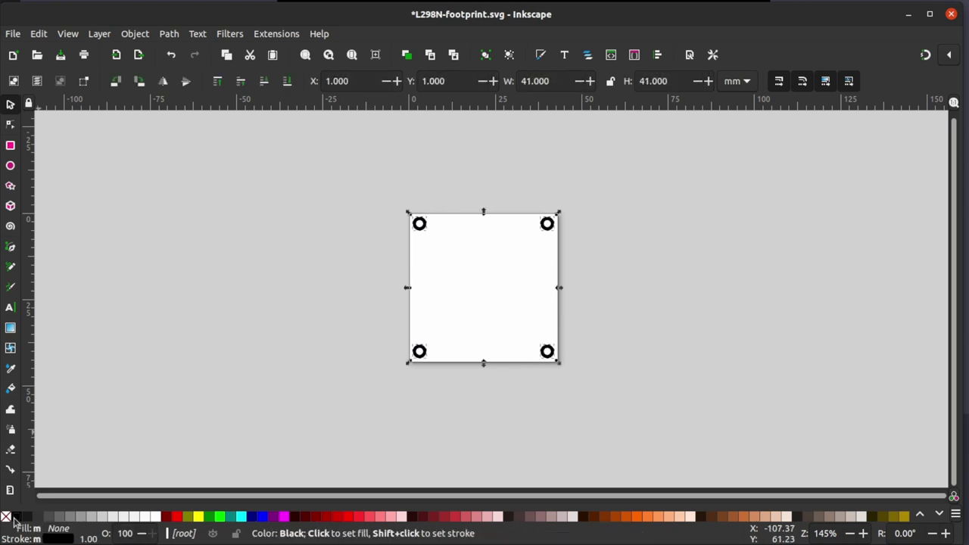
left_click(205, 417)
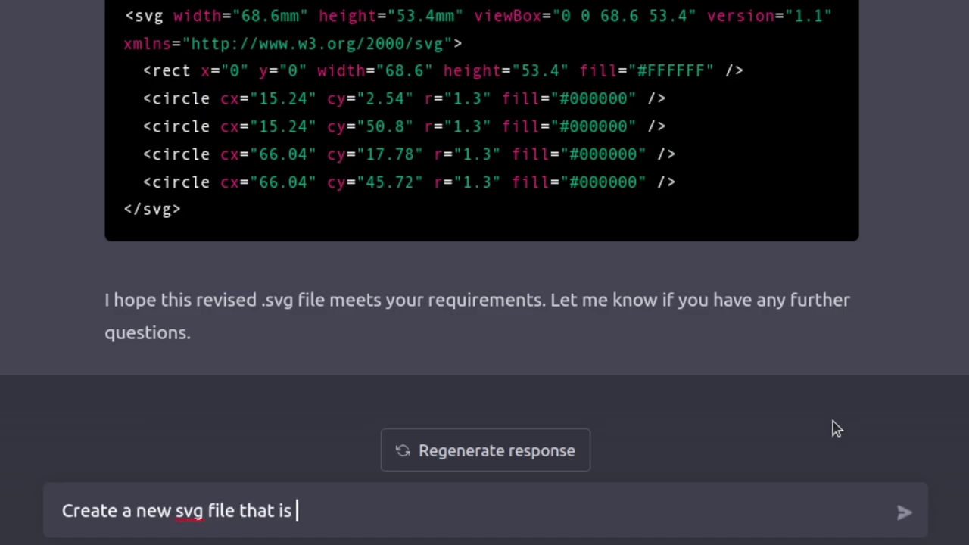
Request a bordered 220mm x 150mm SVG with all five footprints, then have ChatGPT continue from the cut-off line.
type("y 150mm (include a rectangle around the border). In this file also inc")
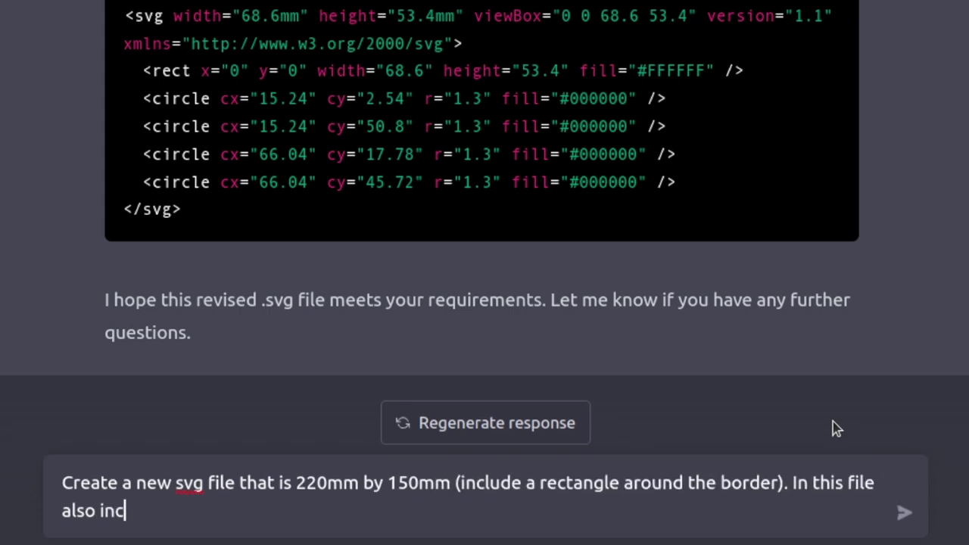
type("lude the 5 files we just created and edited. Transform the coordinates of these files to ensure there are no overlaps between any l")
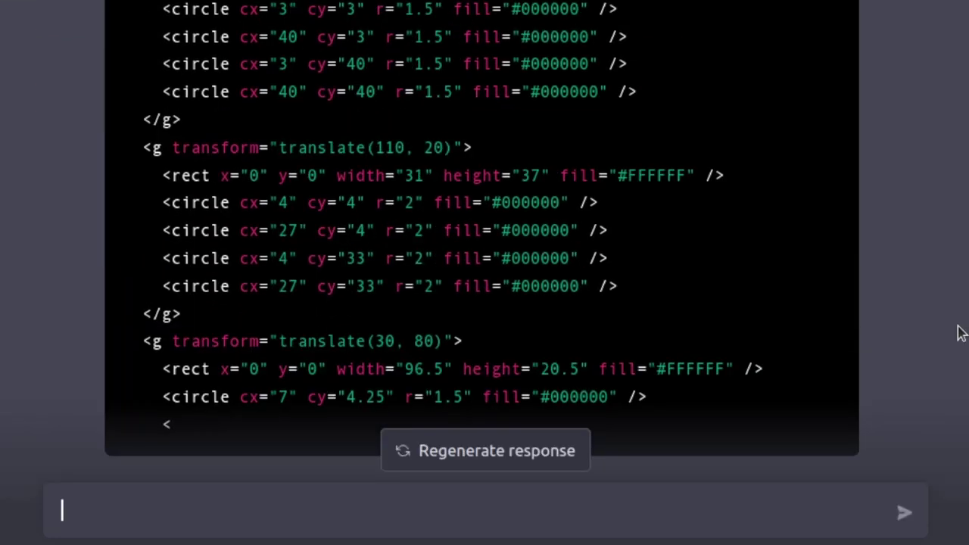
left_click_drag(521, 269, 542, 272)
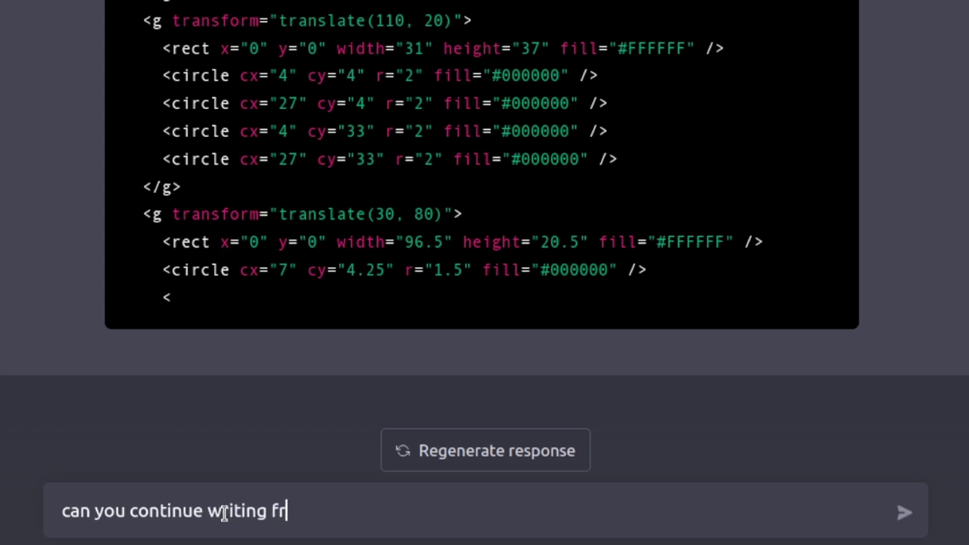
type(":")
key("ctrl+v")
key("Return")
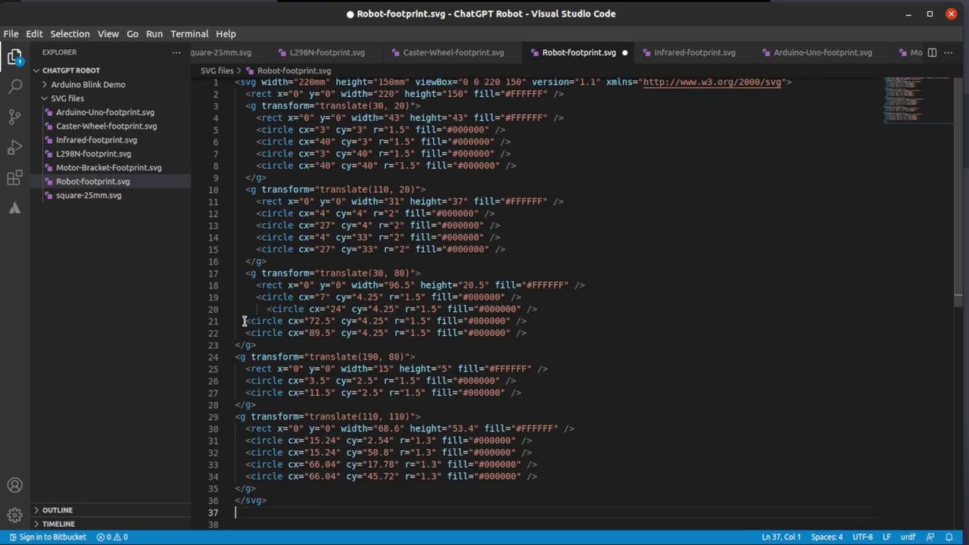
Copy the finished layout SVG and inspect the L298N and next footprint groups' position and size in Inkscape.
left_click_drag(244, 321, 269, 501)
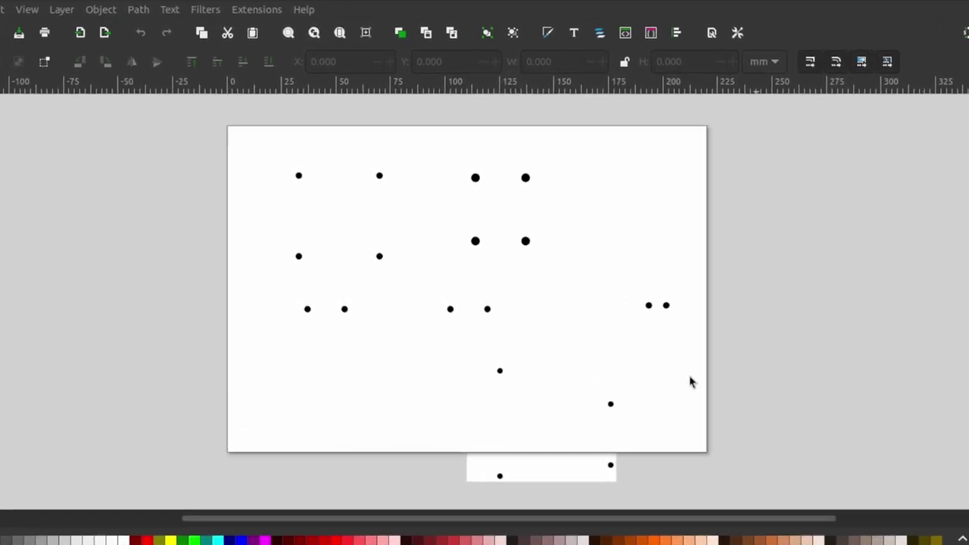
left_click(376, 173)
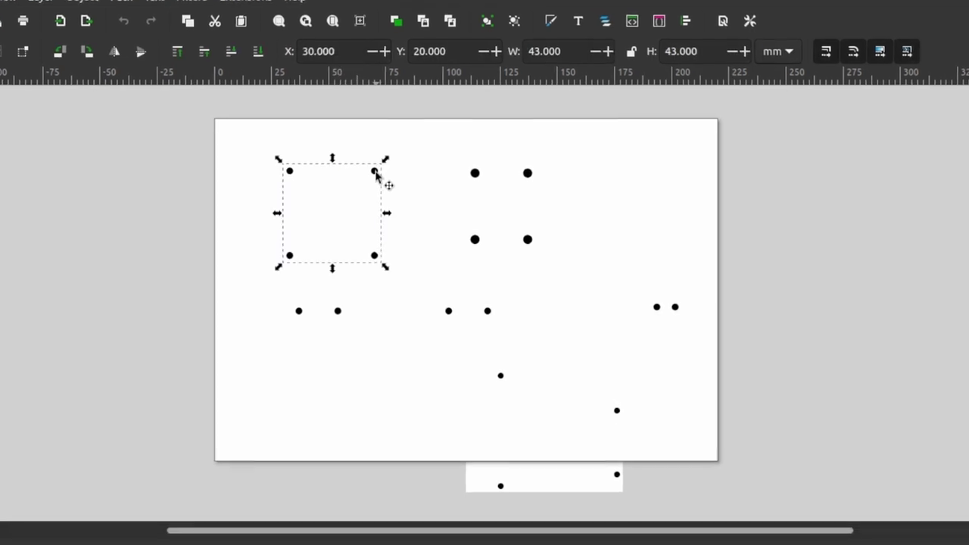
left_click(469, 177)
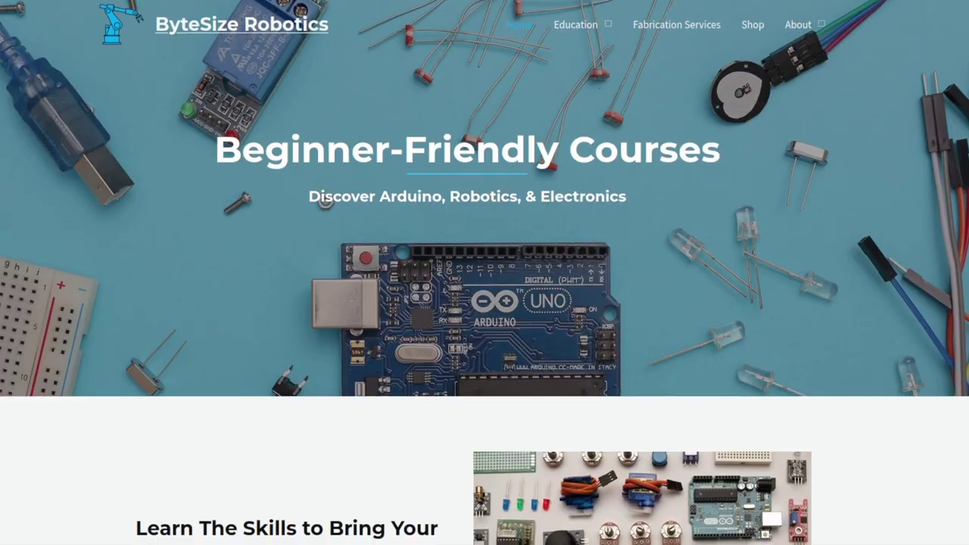
scroll(484, 303, "down", 6)
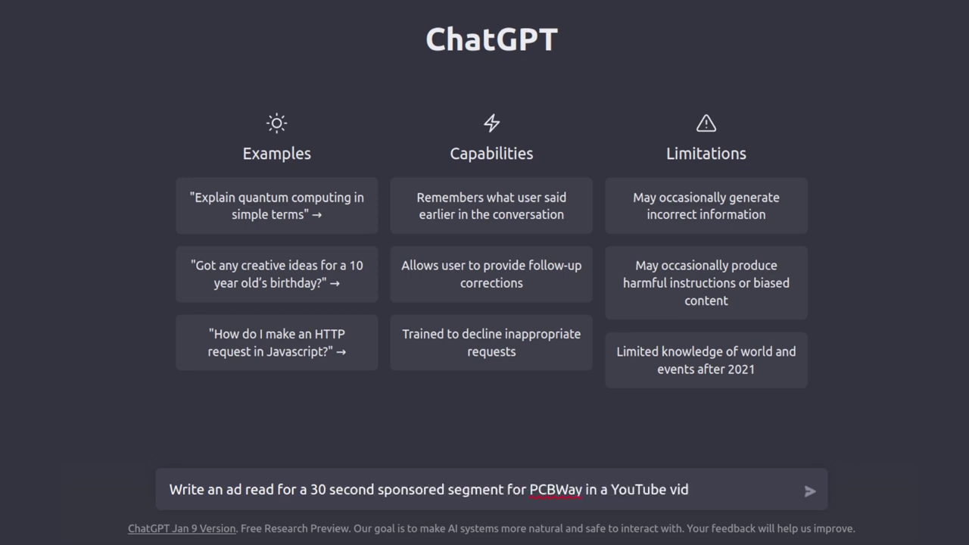
Submit the request for a 30-second PCBWay sponsored ad read.
key("Return")
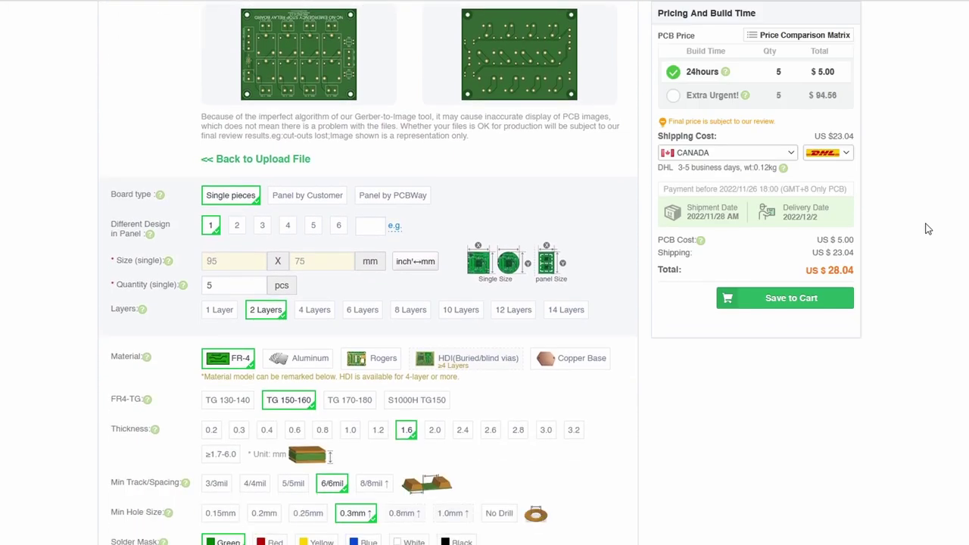
scroll(928, 229, "down", 3)
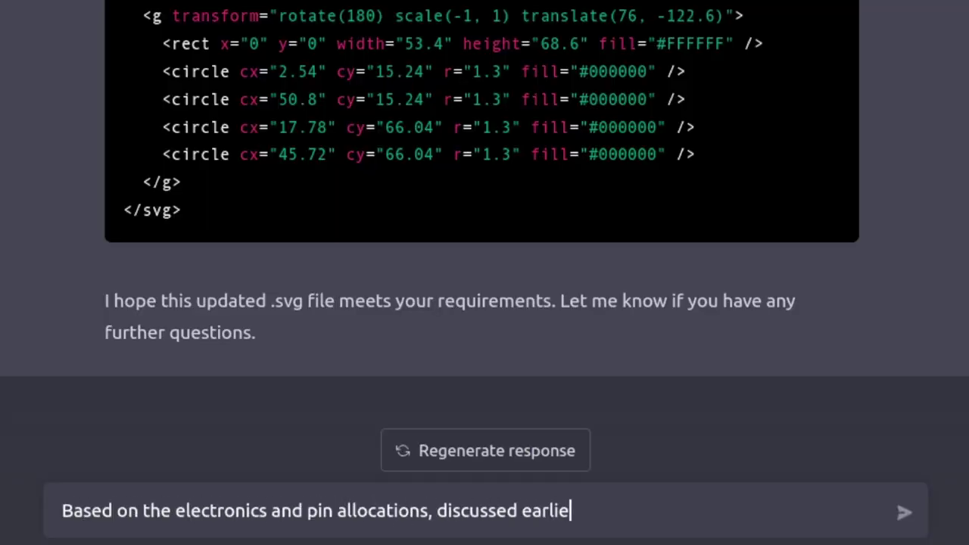
Write the request for an Arduino program with five drive functions, a PWM speed variable and 2-second delays.
type("ogram with")
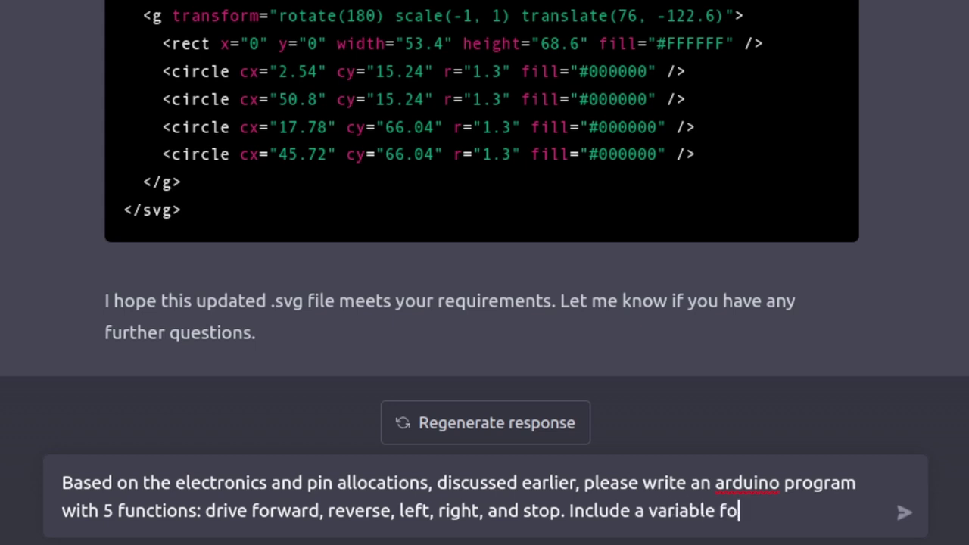
type("the PWM drive speed. This program should loop through the 5 different drive functions witrh")
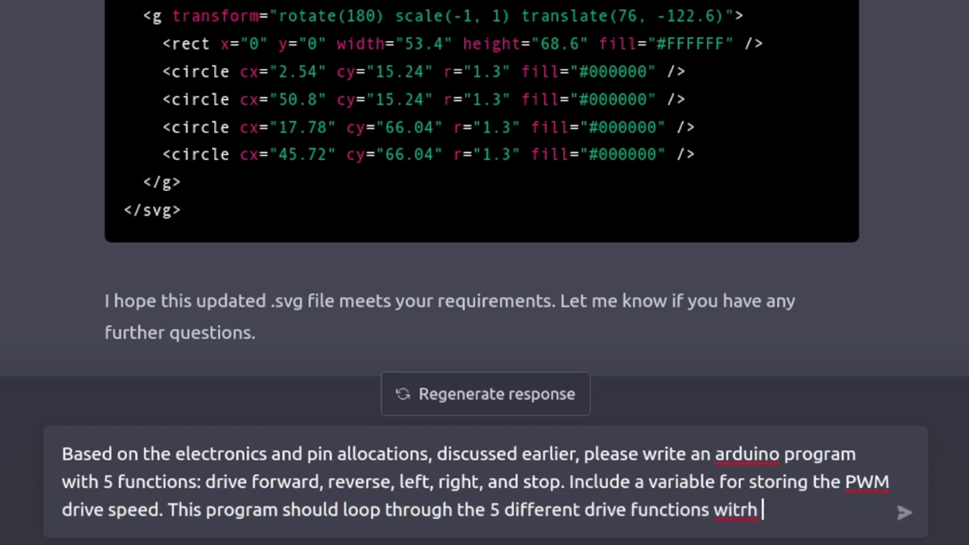
type("y between each")
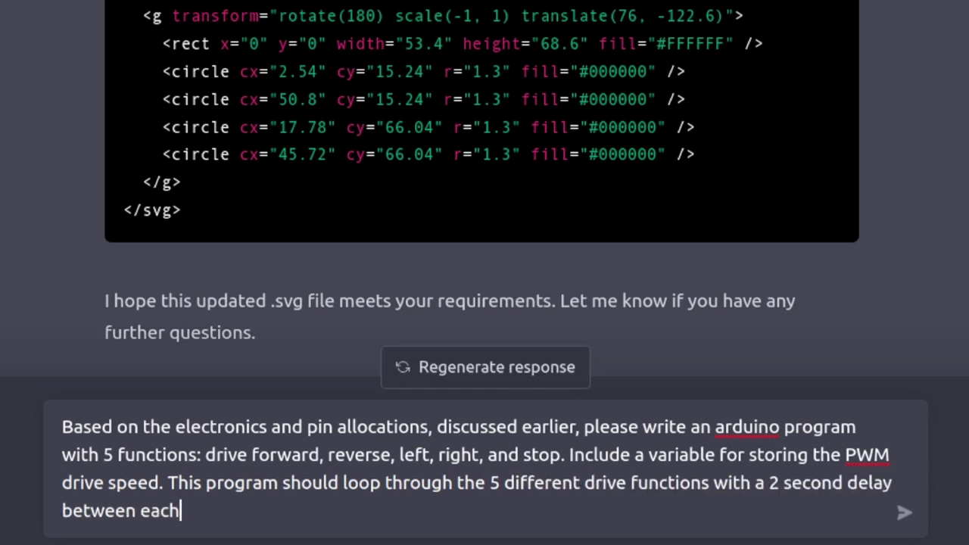